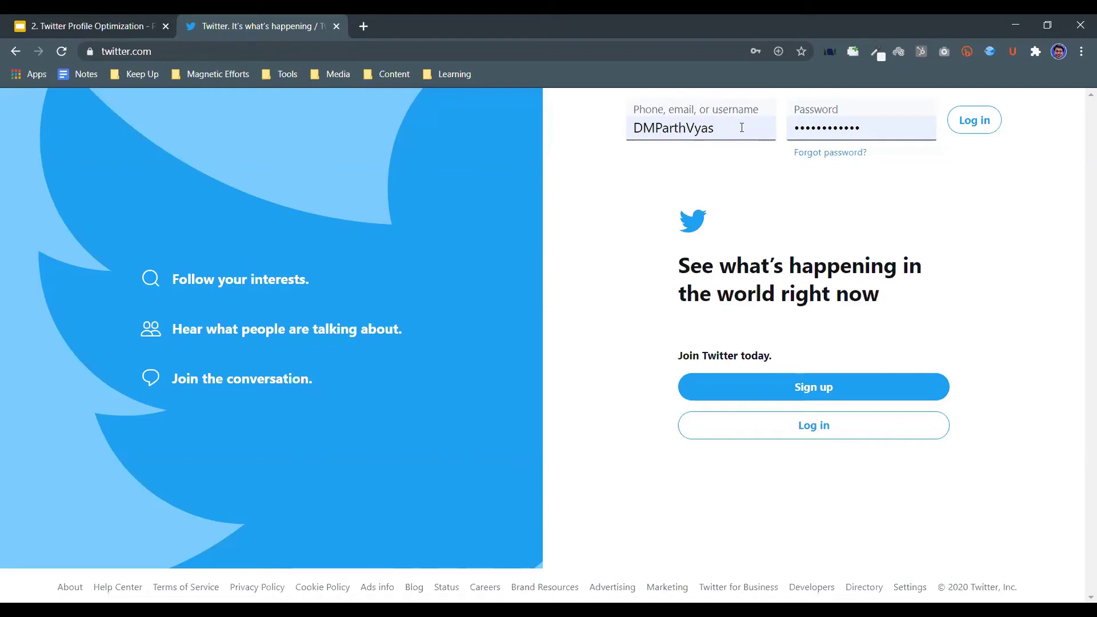
Log in with the prefilled account credentials and open the account's own profile page.
left_click(976, 127)
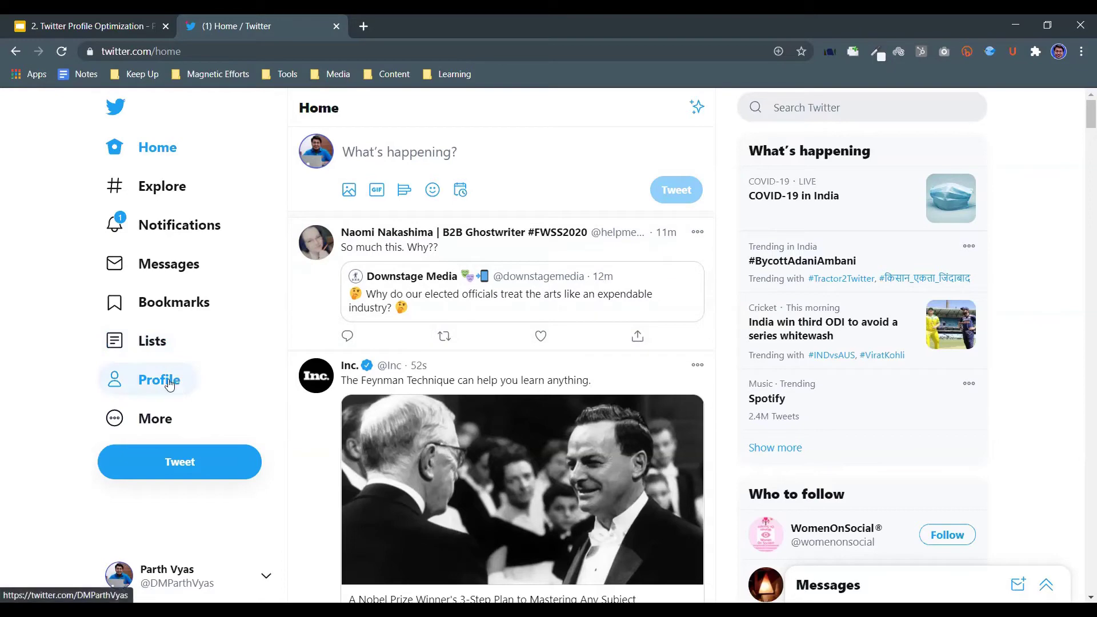
left_click(144, 381)
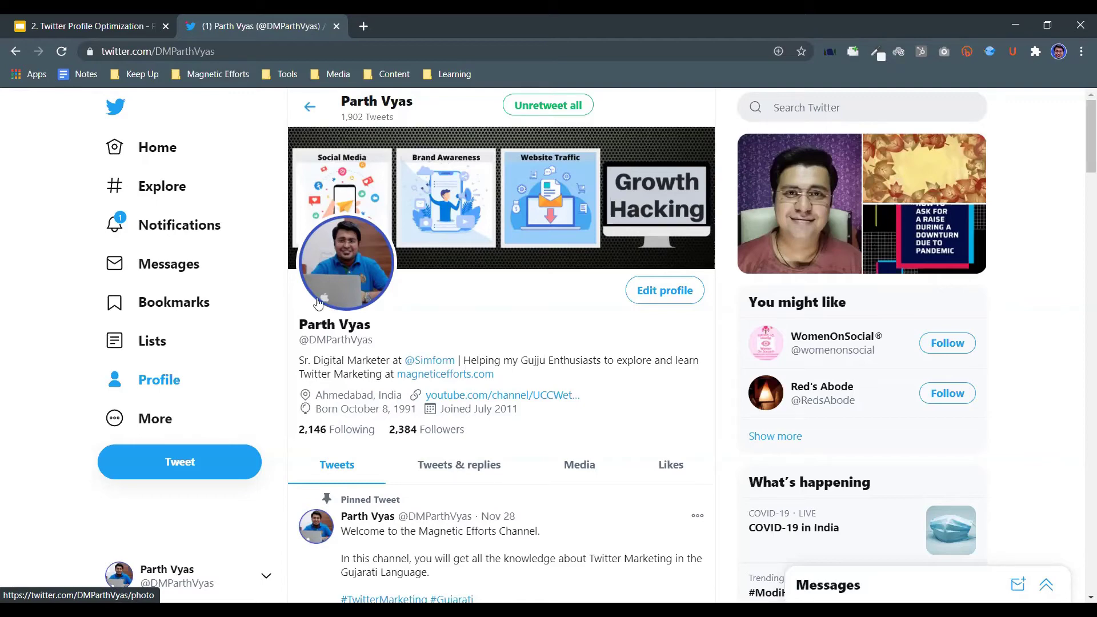
Examine the profile's header, photo and details, highlighting the bio from the job title through the Twitter Marketing description.
scroll(2, 417, "down", 2)
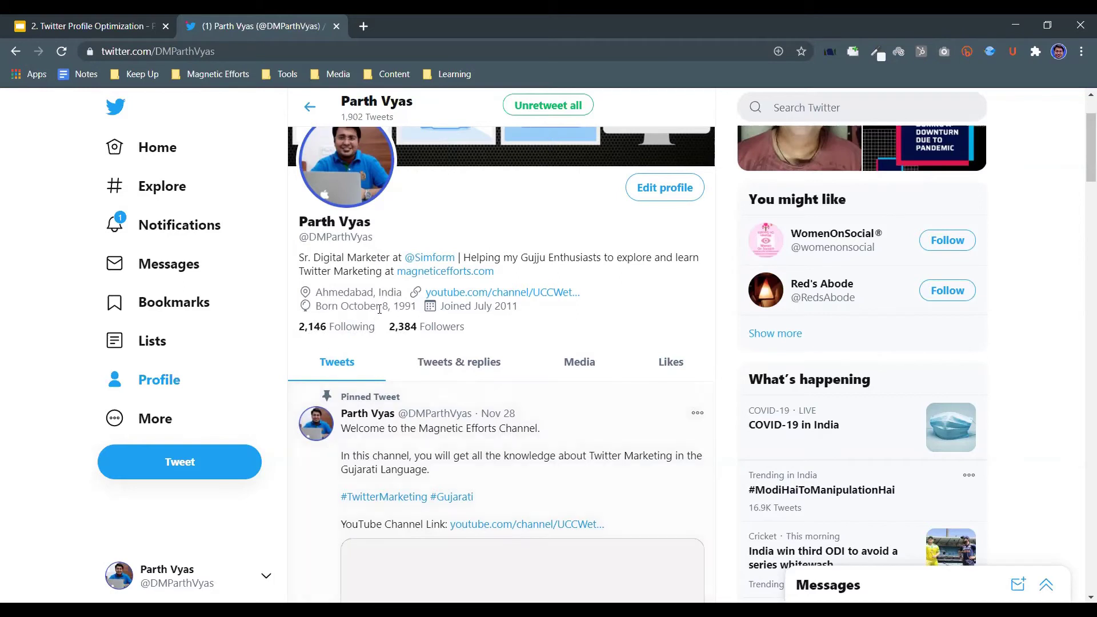
scroll(343, 343, "up", 1)
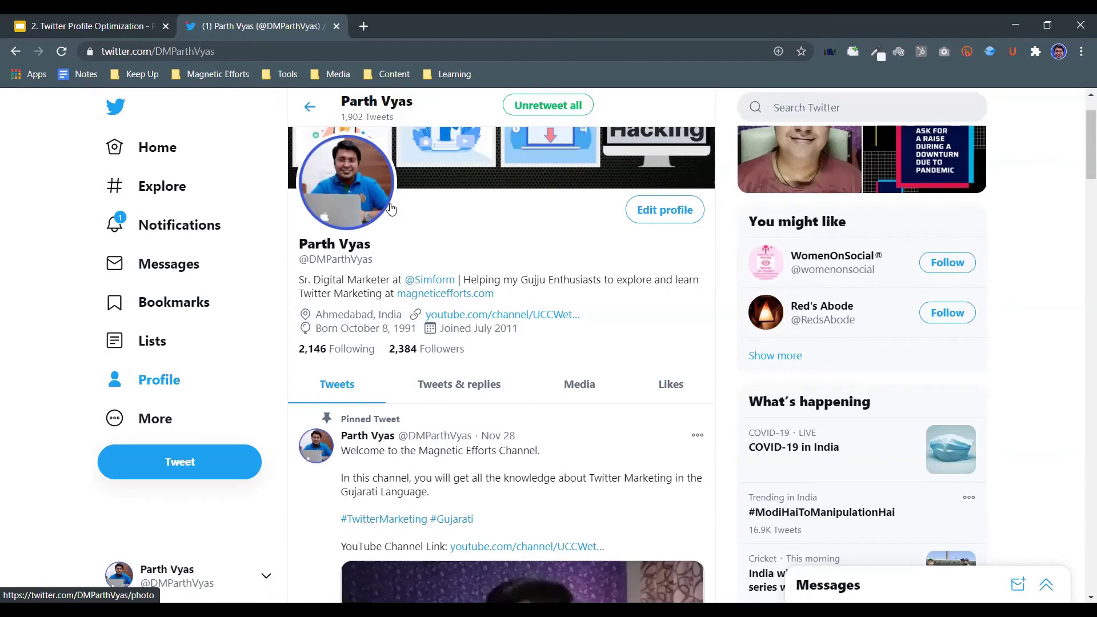
scroll(391, 208, "up", 2)
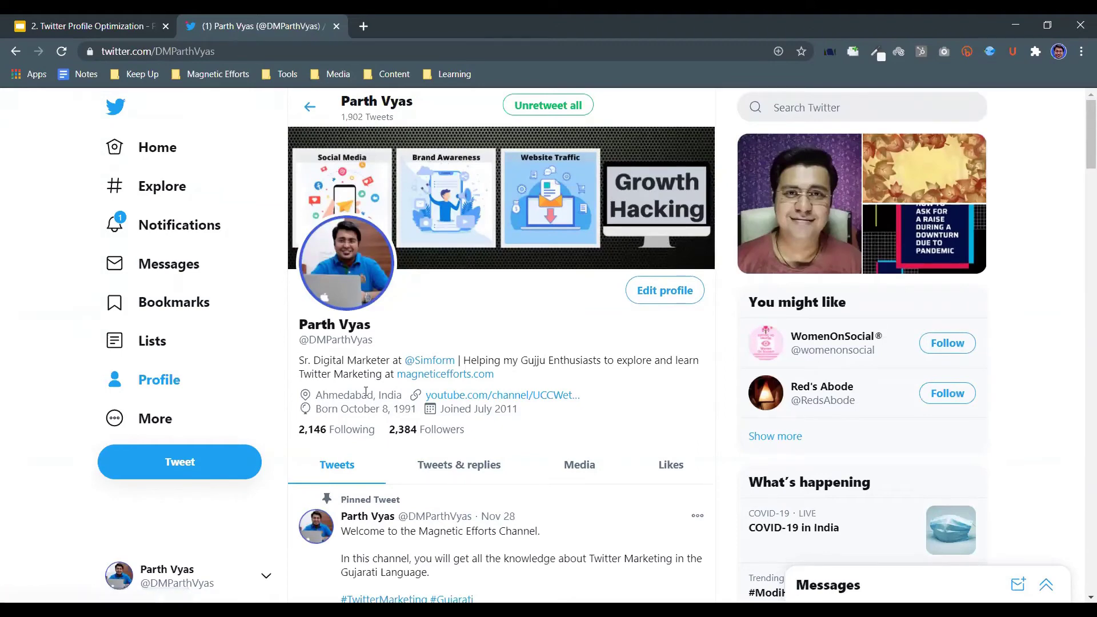
left_click_drag(300, 361, 518, 377)
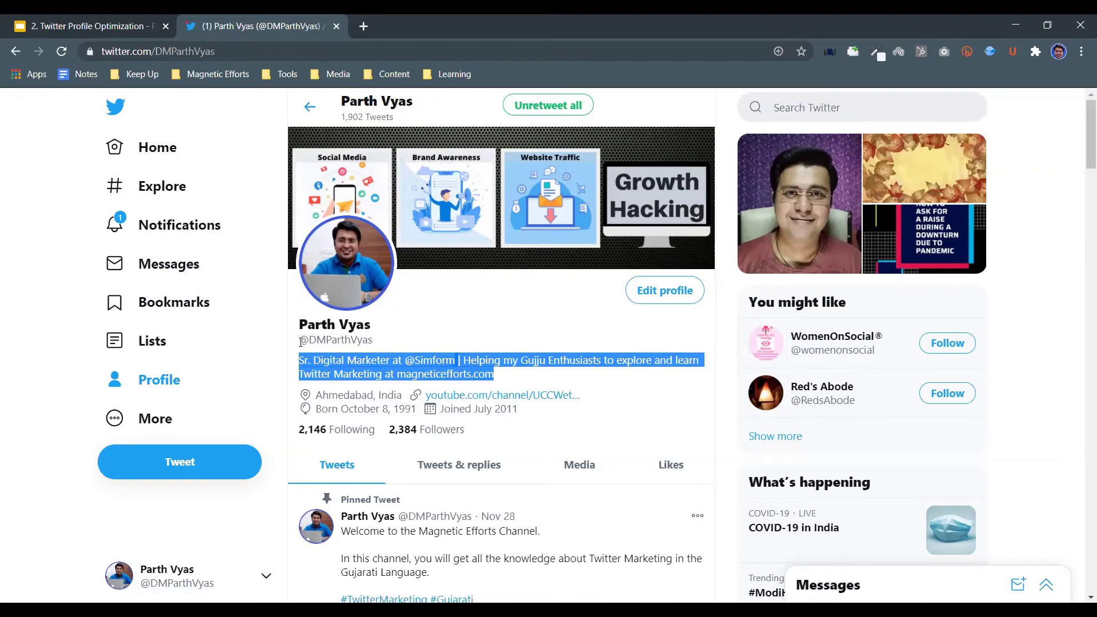
left_click(303, 363)
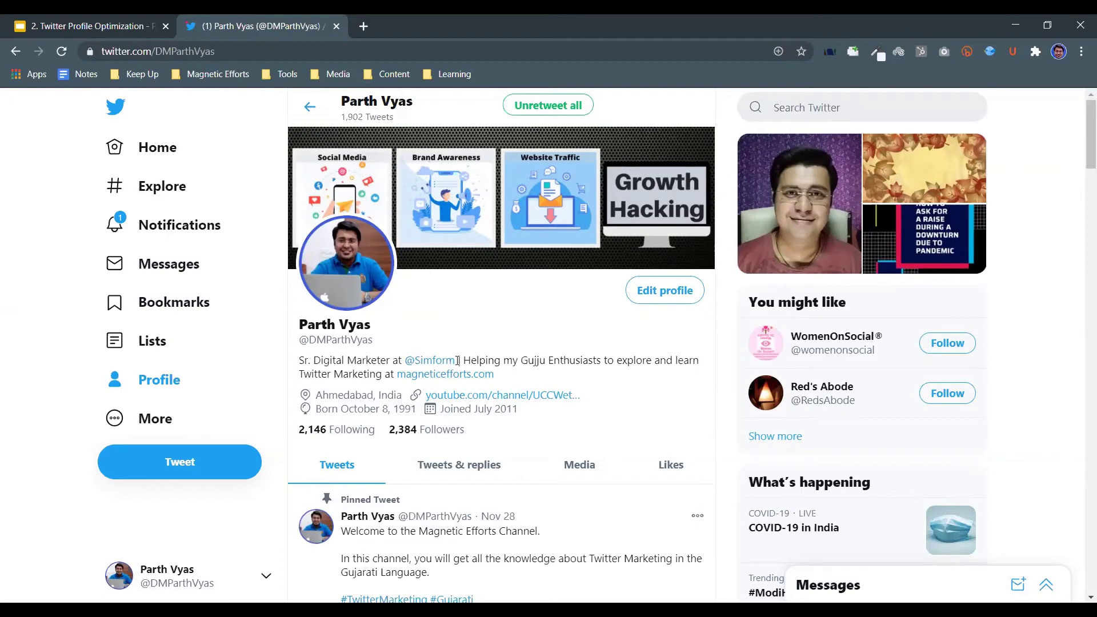
left_click_drag(464, 360, 383, 377)
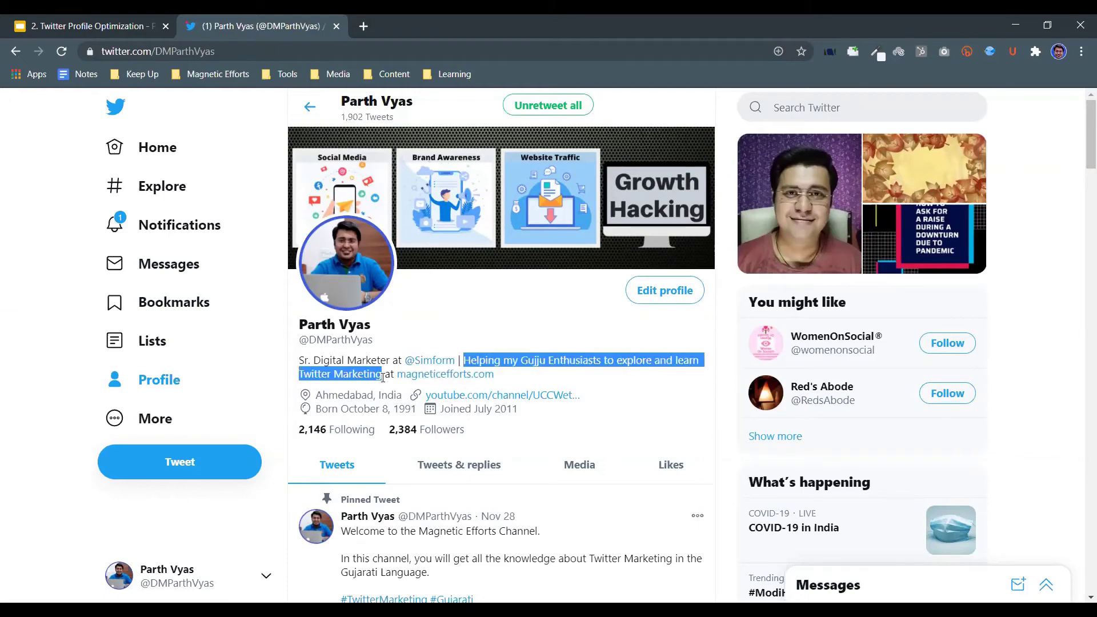
left_click(464, 317)
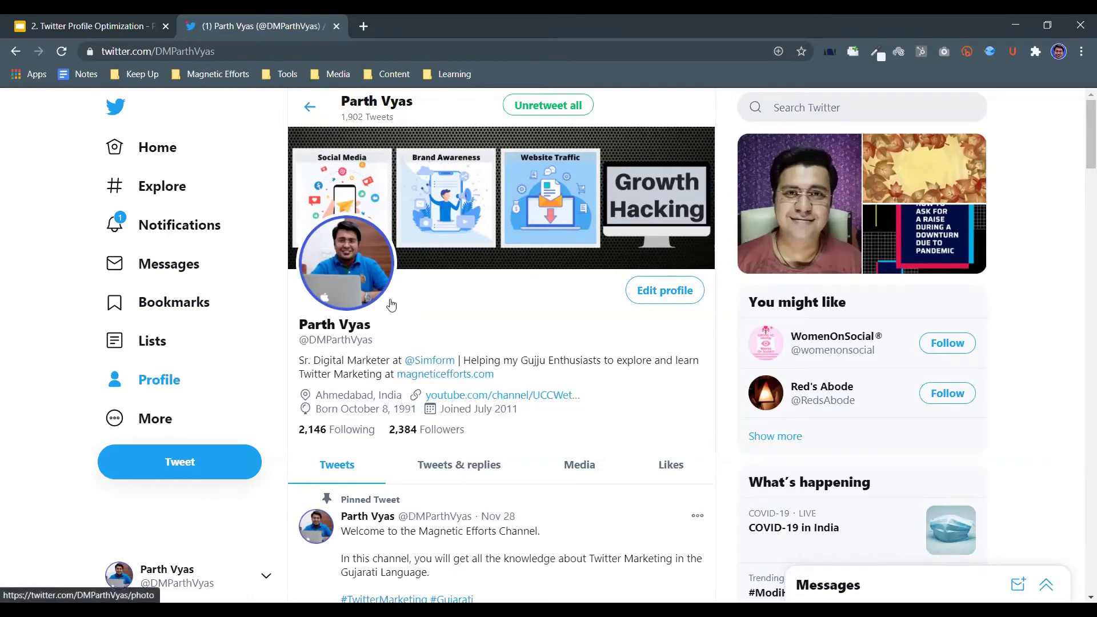
Highlight the username below the display name and view the saved searches in Twitter search.
left_click_drag(299, 340, 320, 340)
double_click(320, 340)
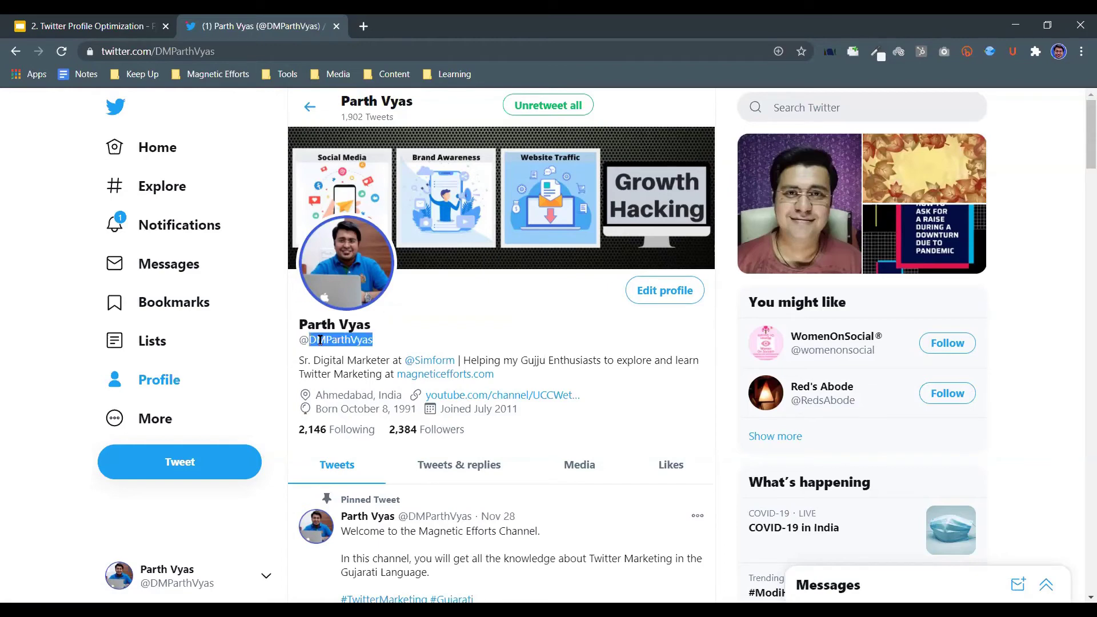
left_click(398, 327)
left_click(866, 100)
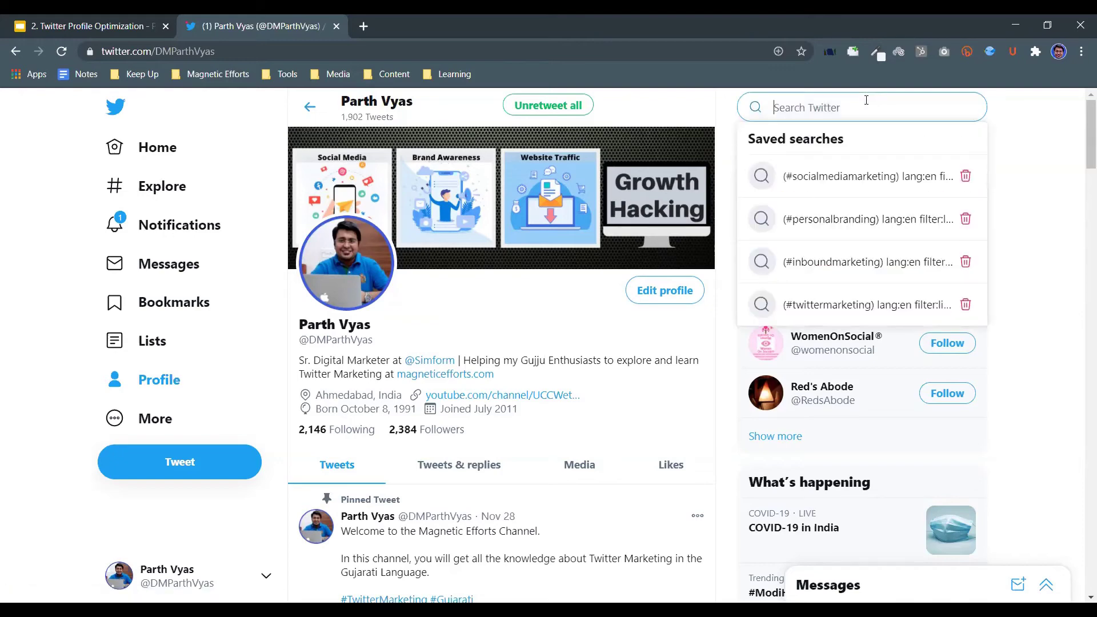
left_click(1017, 147)
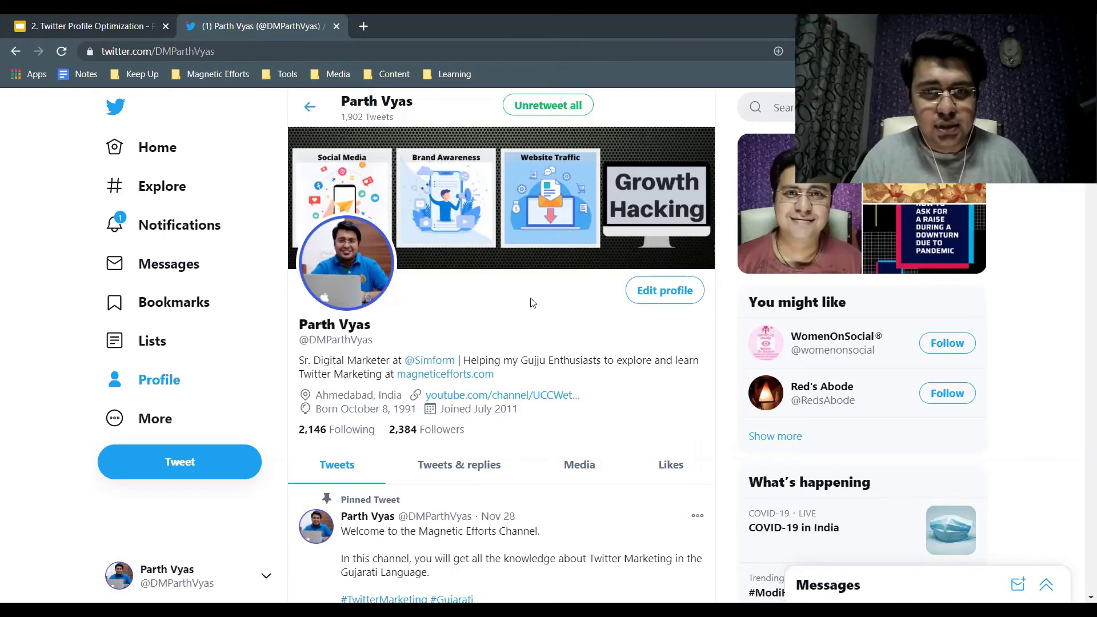
Open the profile for editing and view the image picker for the profile photo, cancelling without choosing a file.
scroll(532, 303, "down", 1)
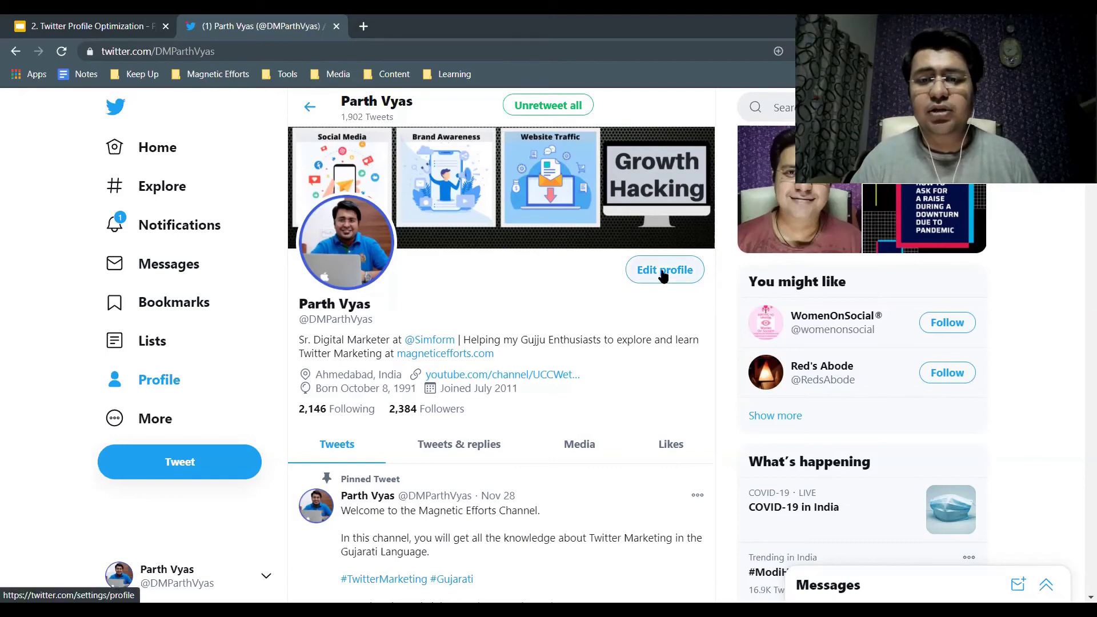
left_click(662, 271)
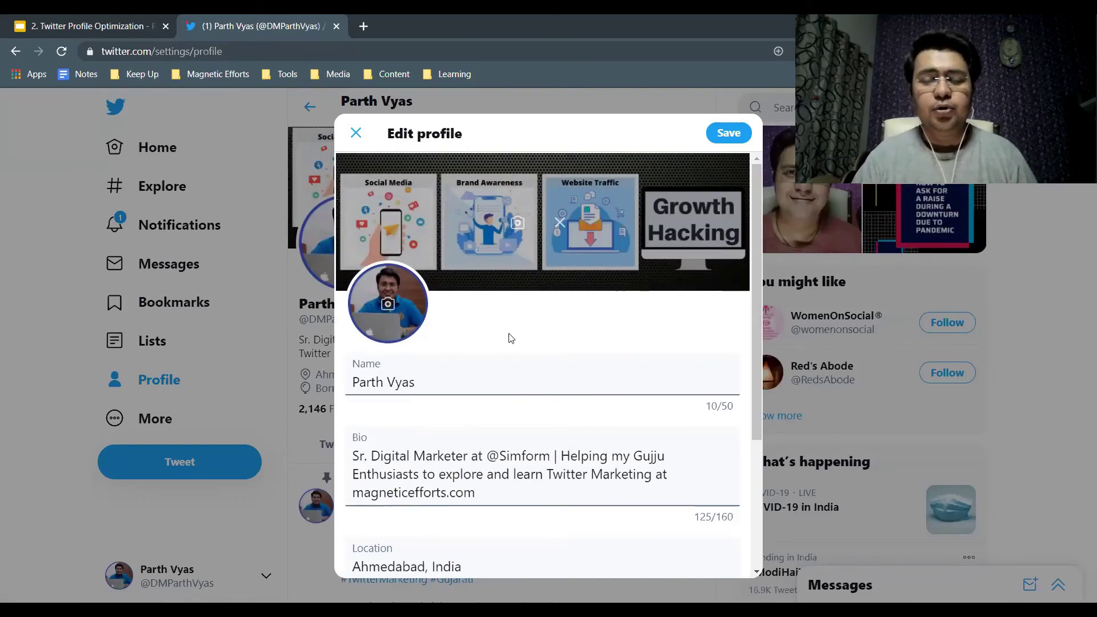
left_click(387, 305)
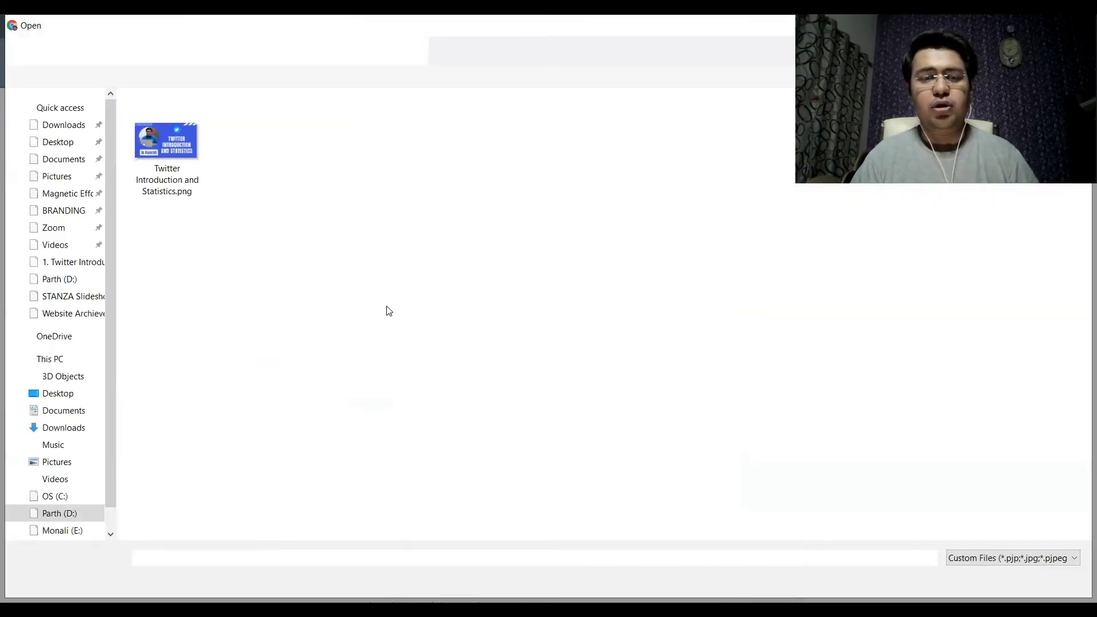
key("Escape")
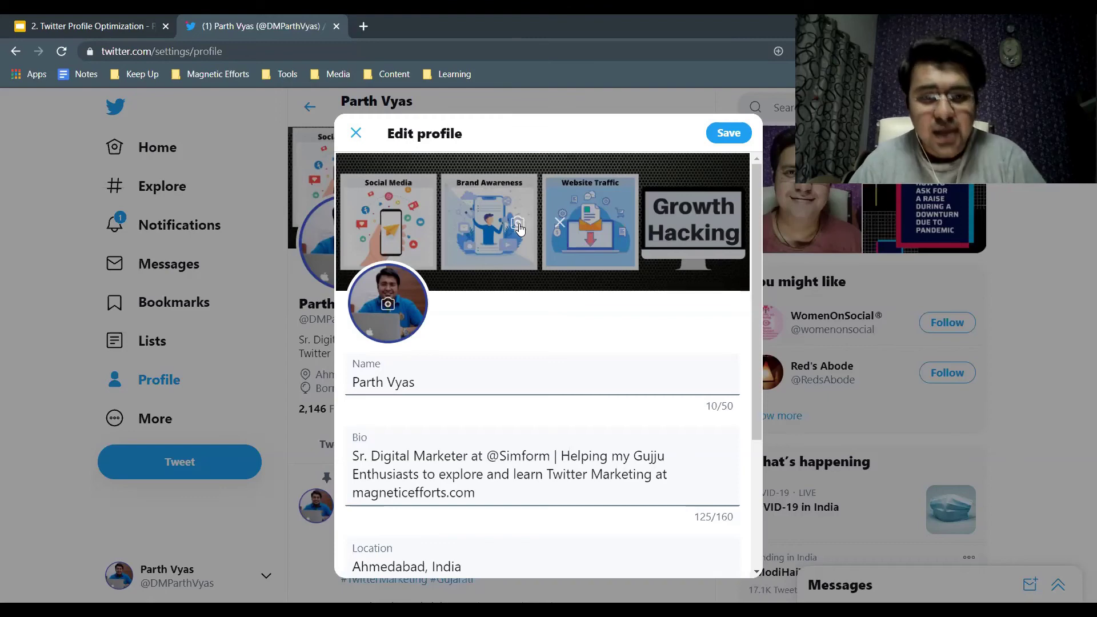
Inspect the editable name field, close the profile editor without saving, and highlight the display name on the profile.
scroll(502, 362, "down", 2)
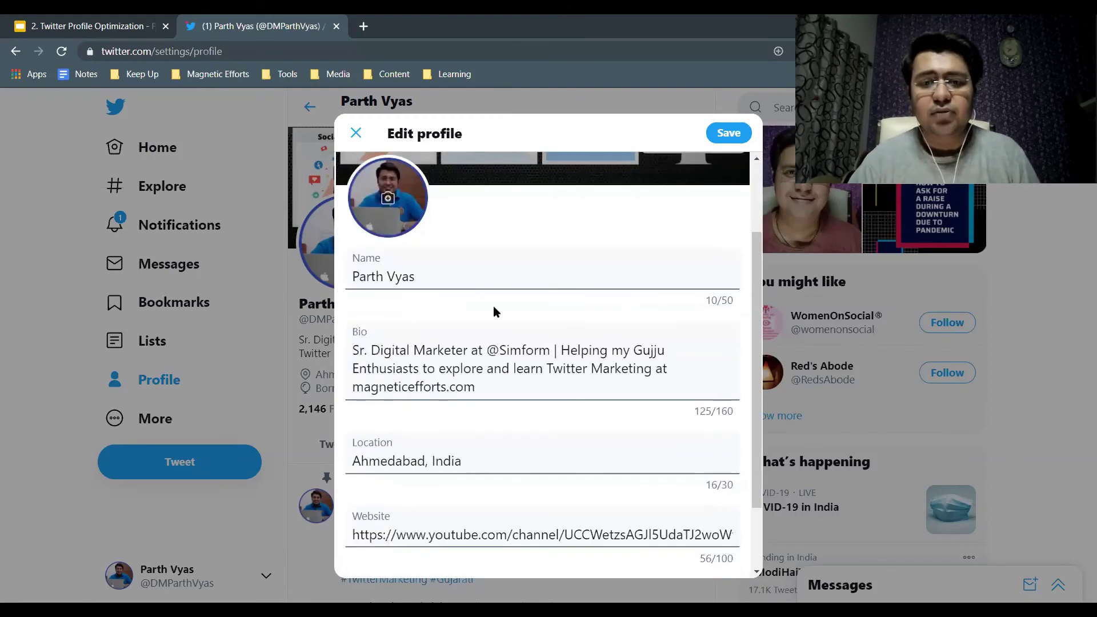
left_click(503, 284)
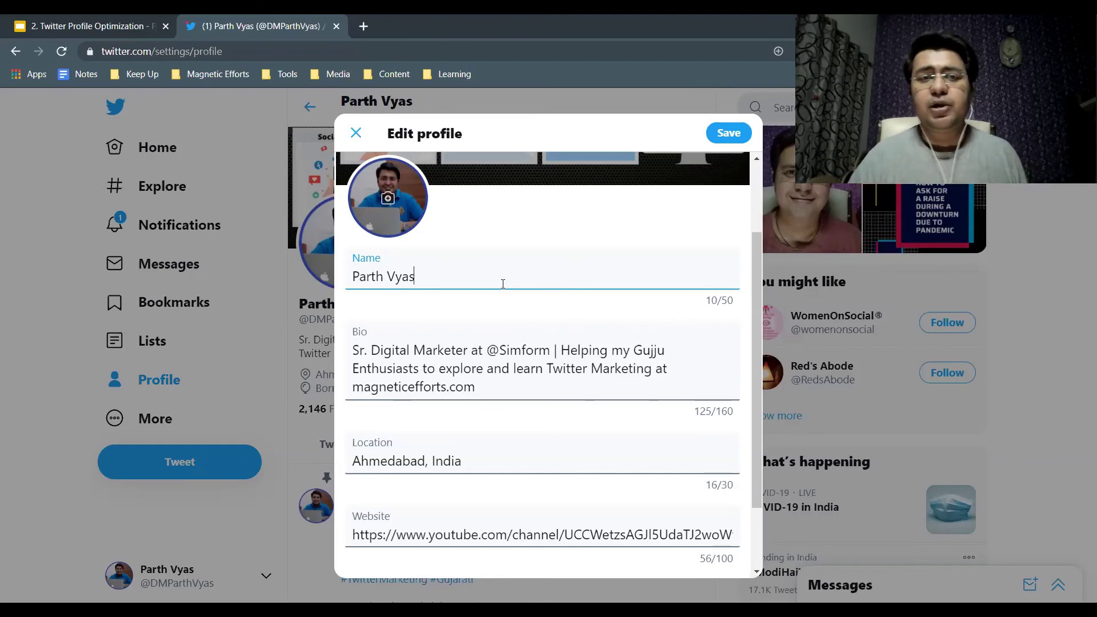
left_click(356, 134)
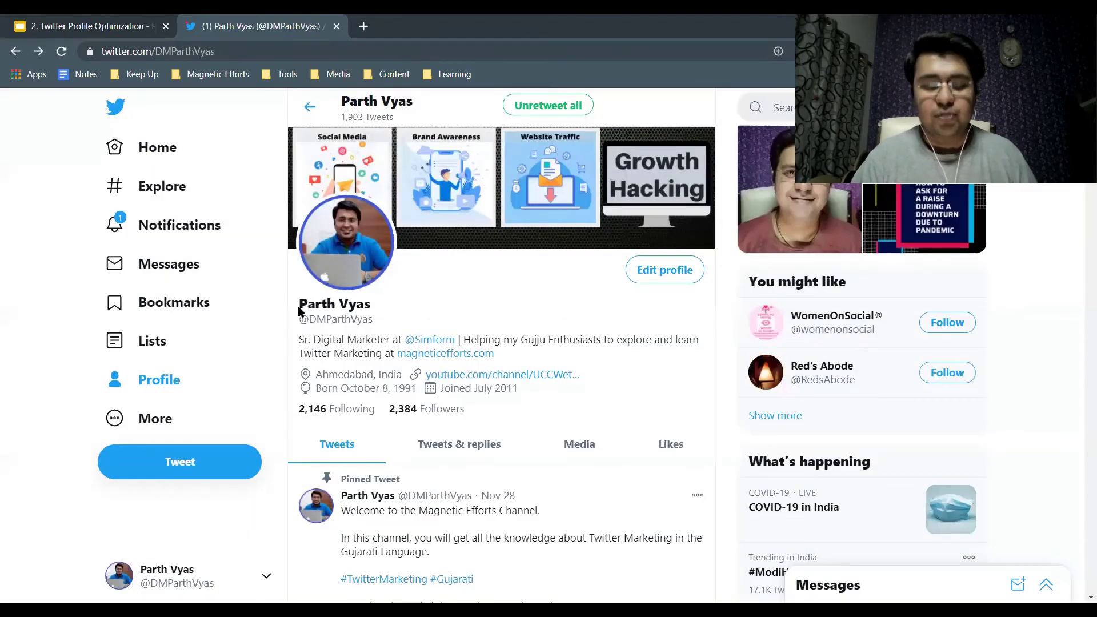
left_click_drag(299, 303, 387, 297)
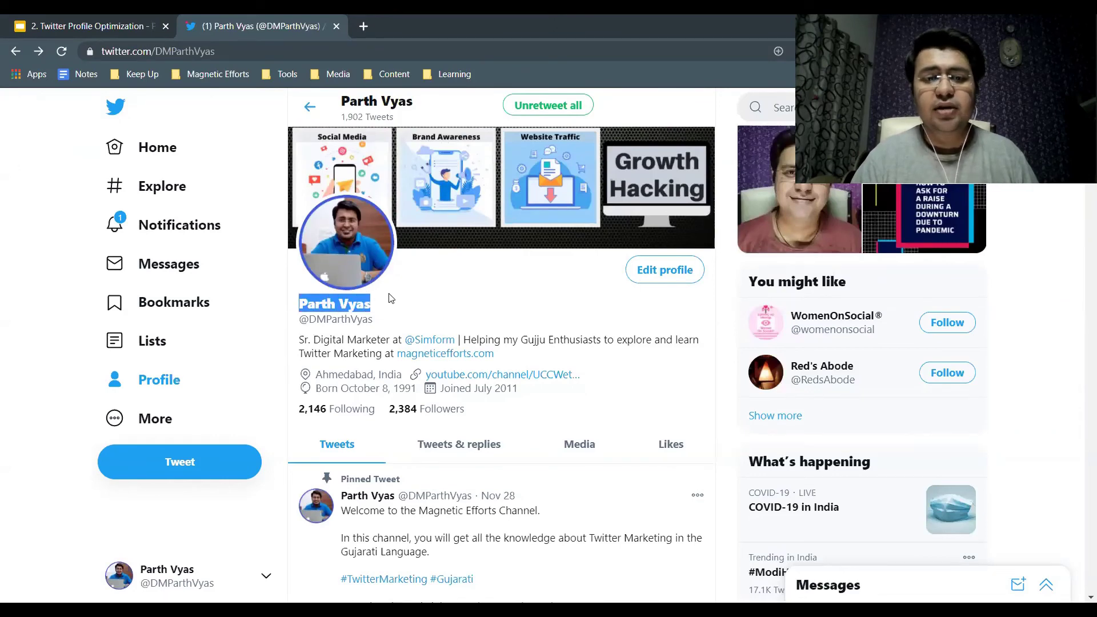
left_click(390, 298)
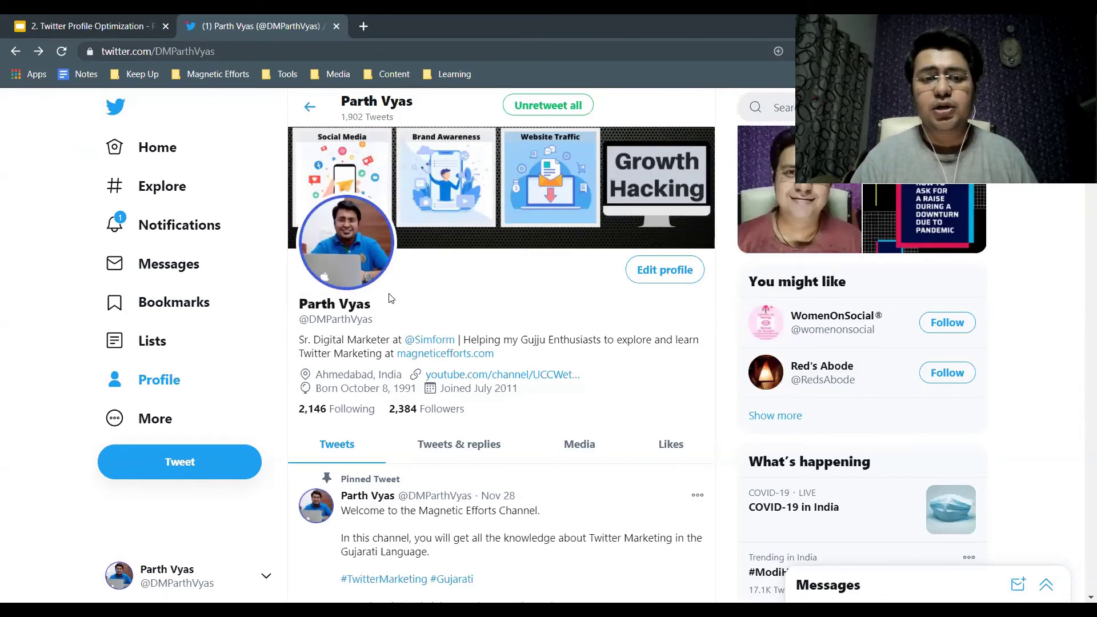
Reopen the profile editor, review the name, bio, location, website and birth date fields, and save the profile.
left_click(636, 268)
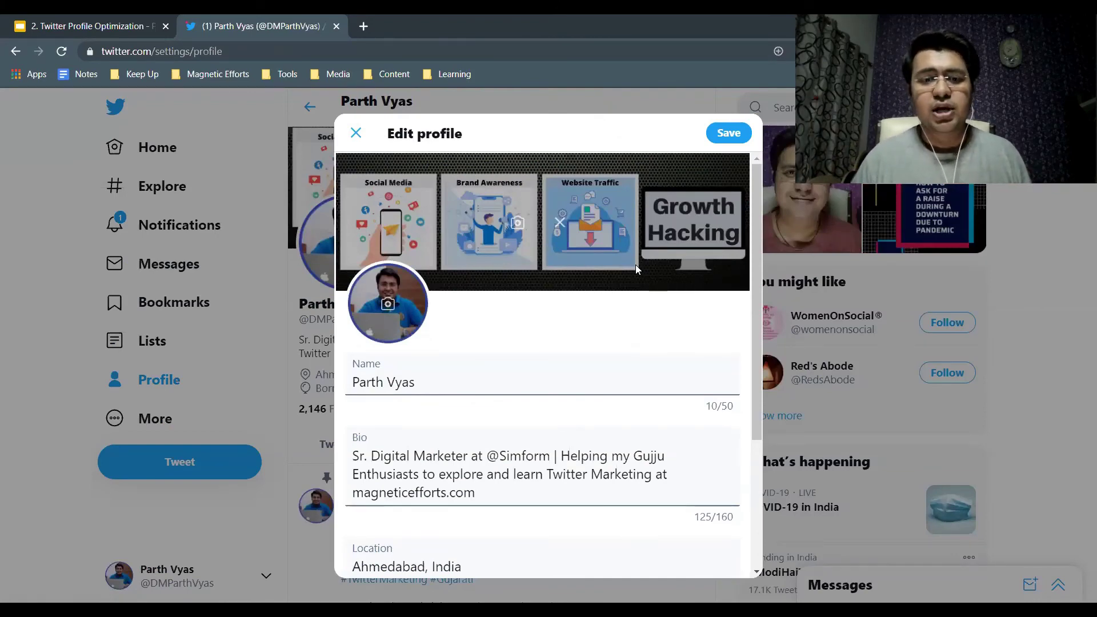
left_click(557, 386)
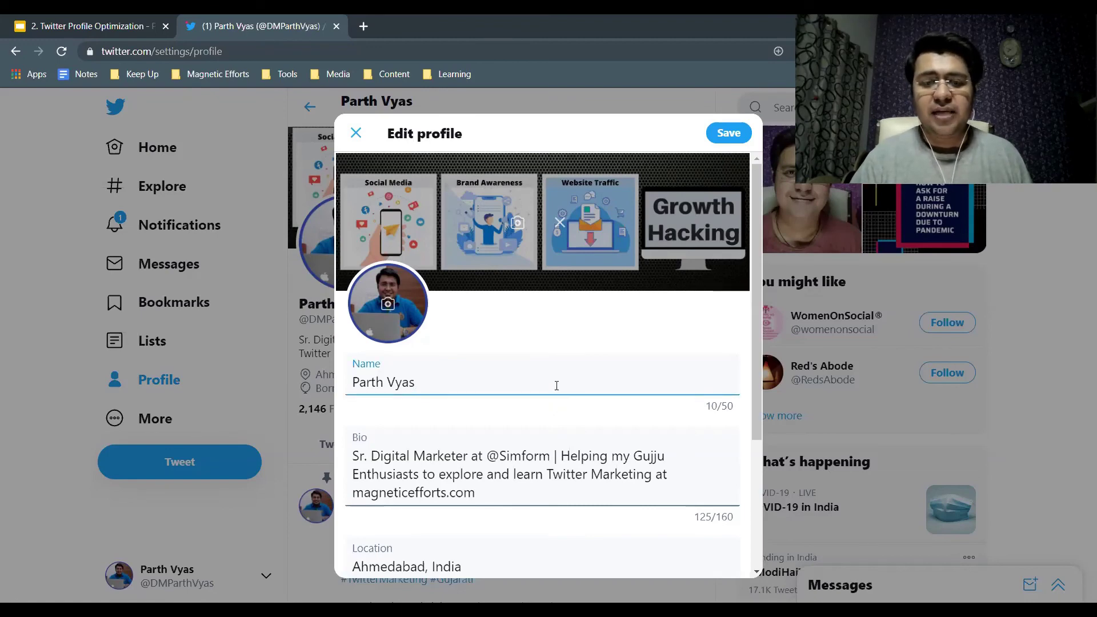
scroll(557, 385, "down", 2)
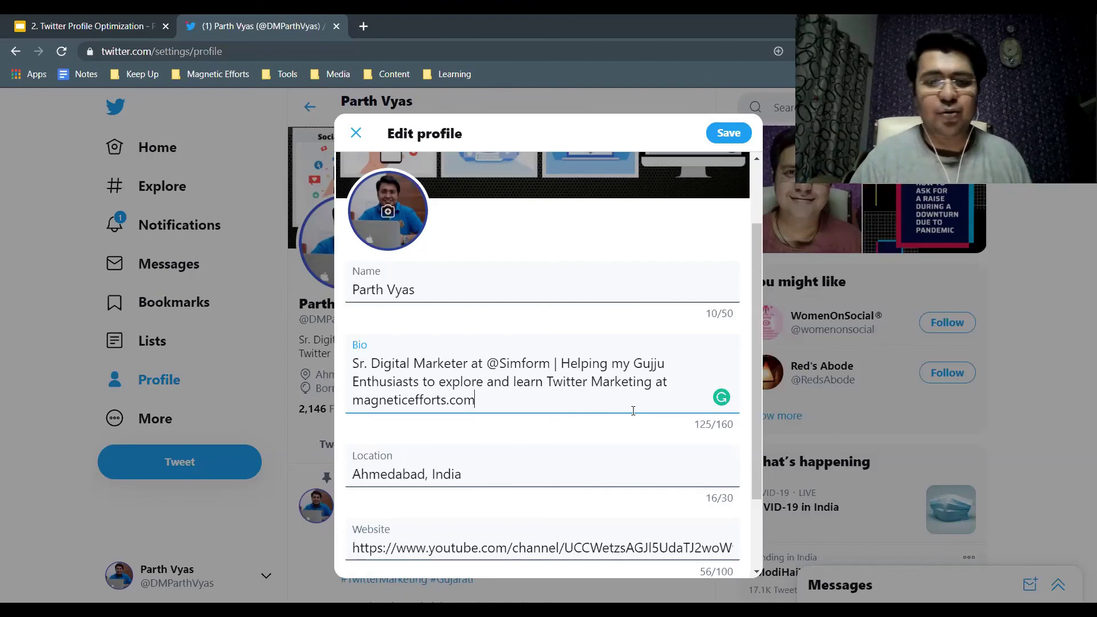
scroll(632, 412, "down", 2)
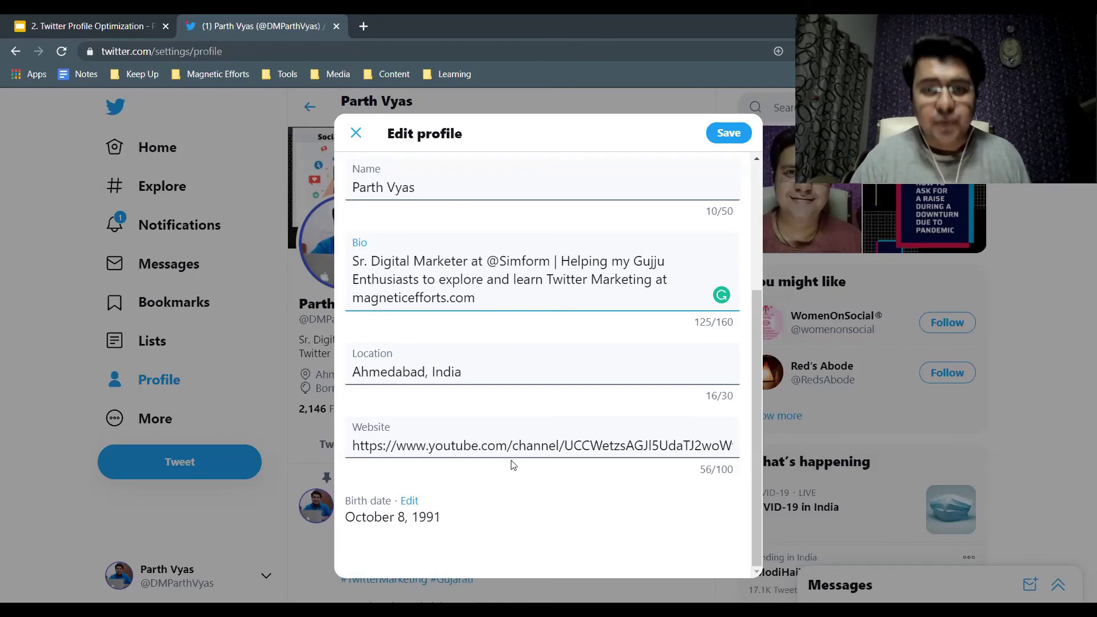
scroll(552, 370, "up", 3)
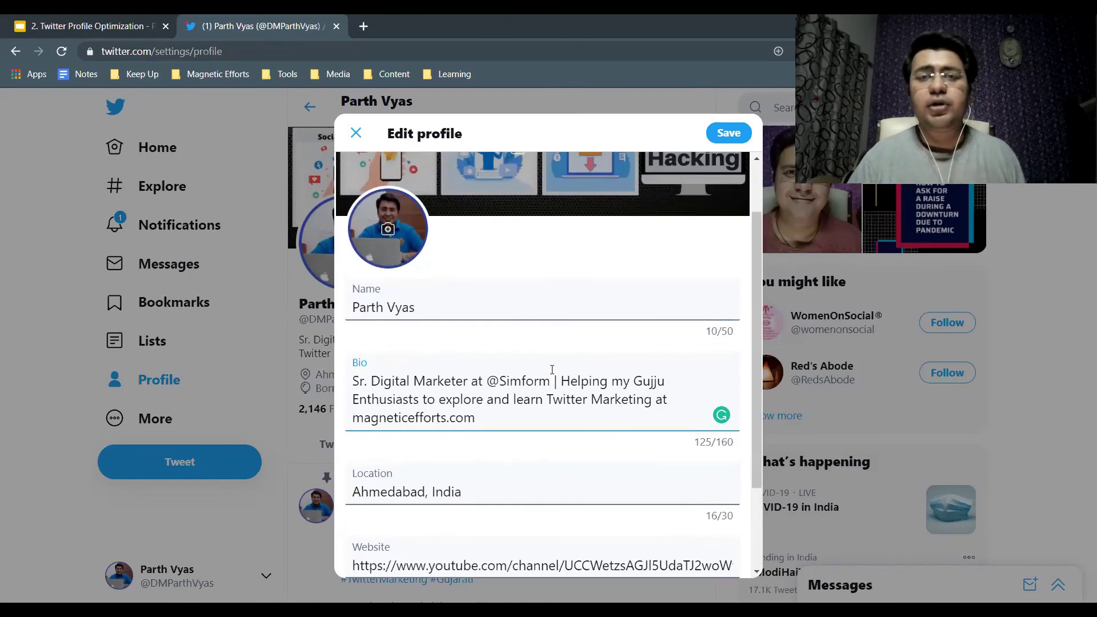
scroll(552, 370, "up", 2)
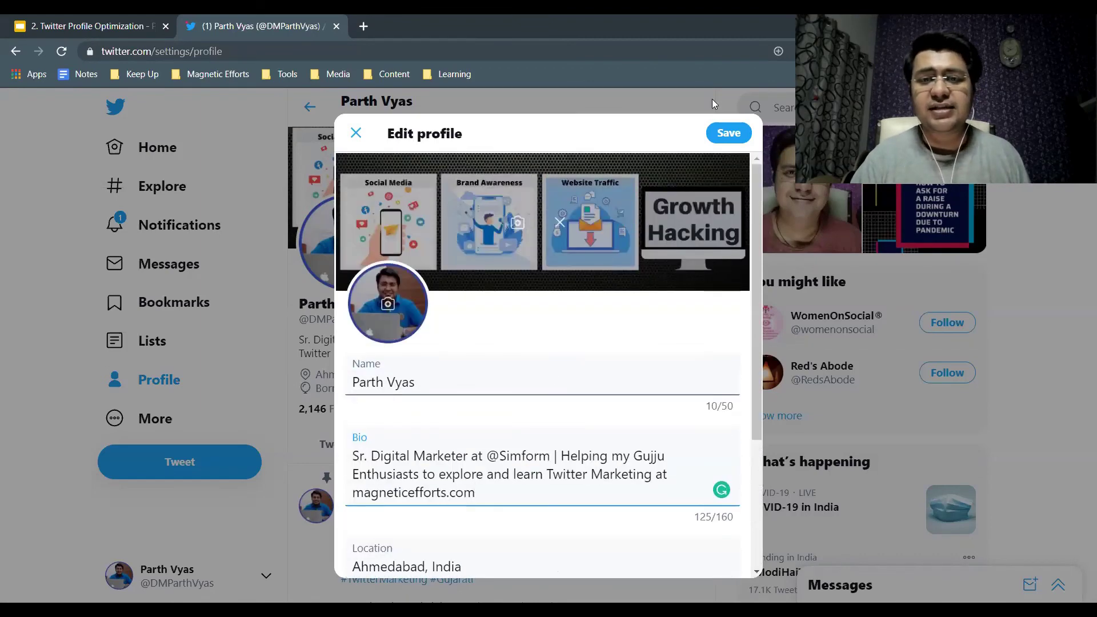
left_click(724, 133)
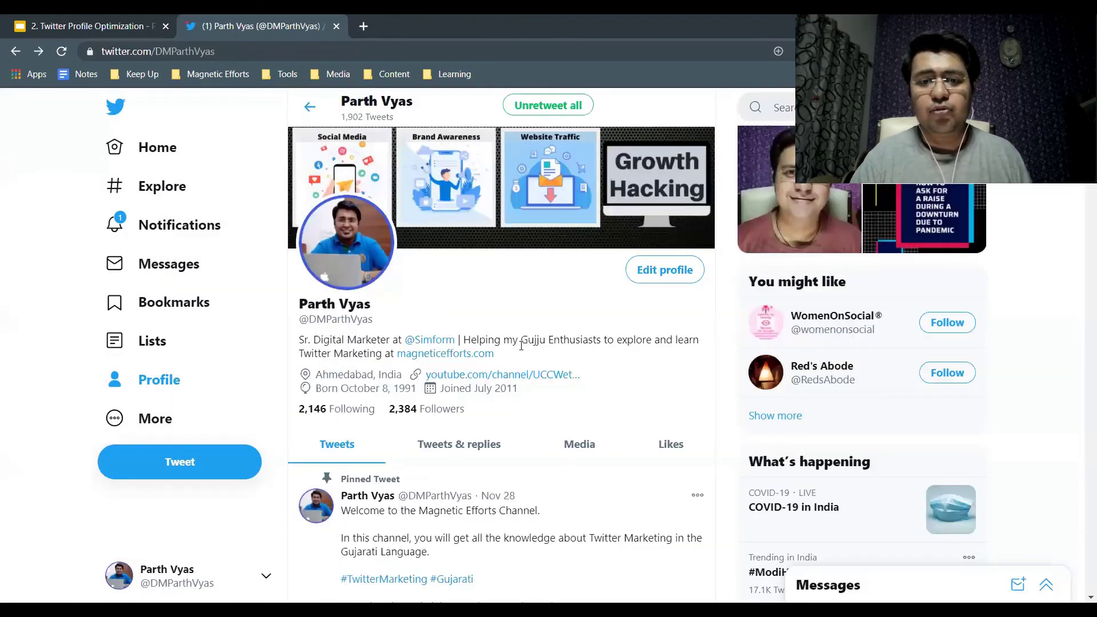
scroll(521, 345, "down", 1)
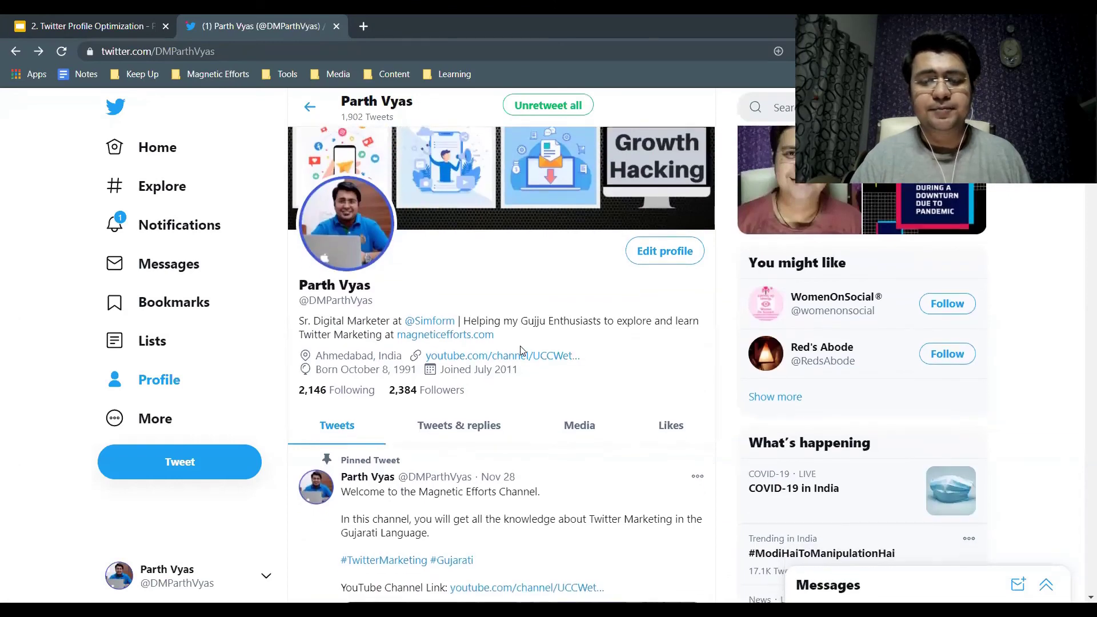
scroll(559, 306, "up", 1)
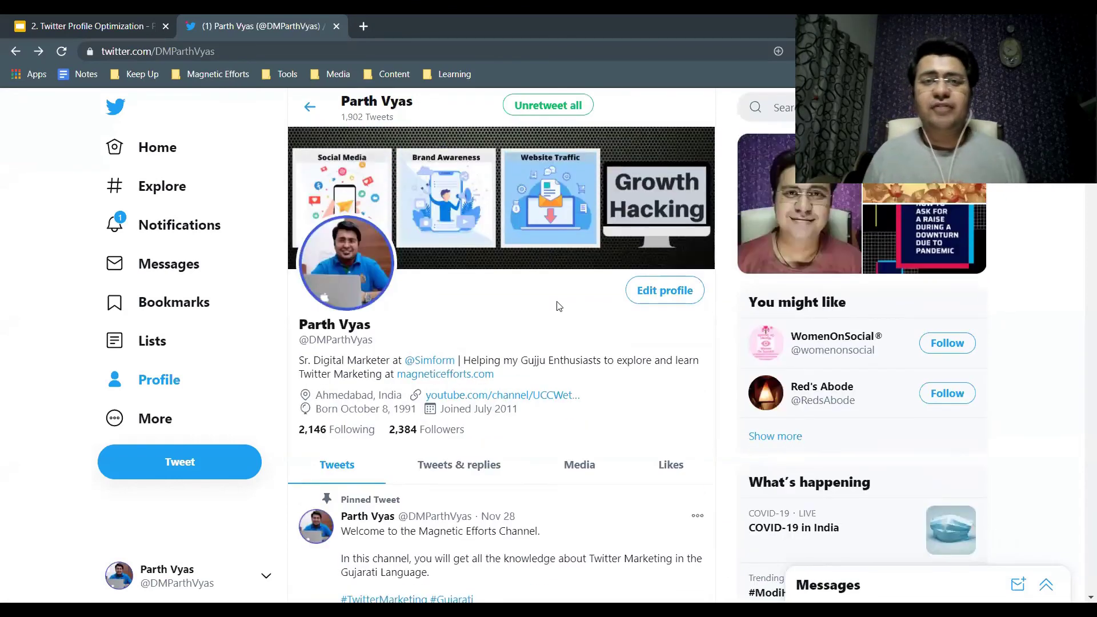